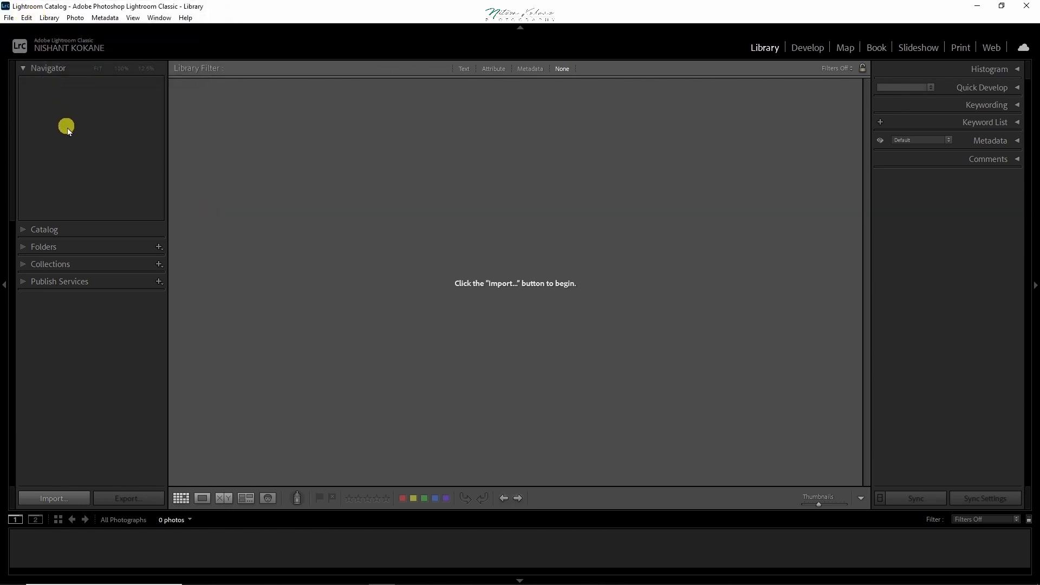
Step: Open the Landscape catalog from the Landscape folder in Pictures and accept the relaunch
left_click(9, 18)
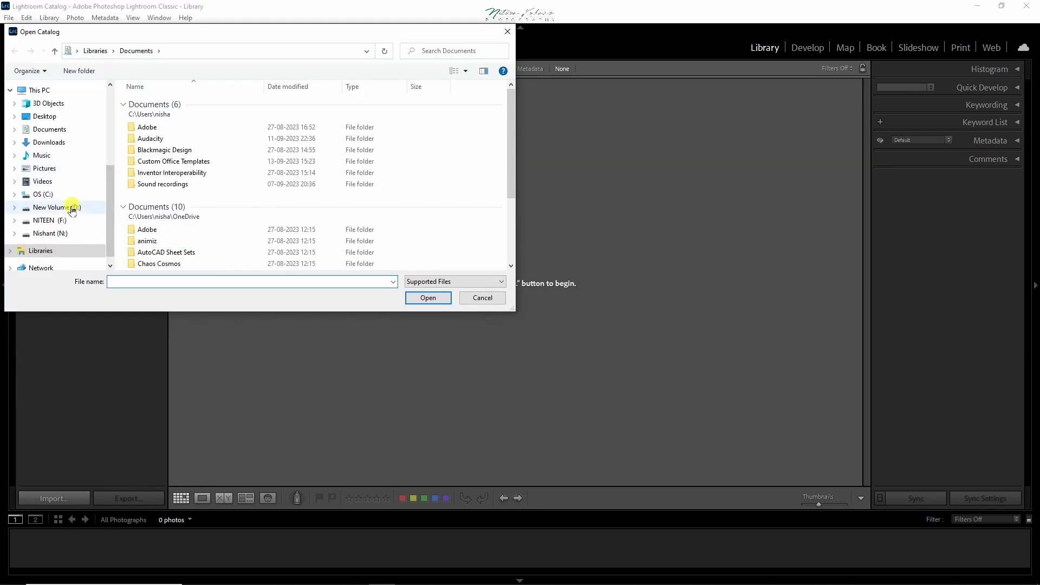
left_click(49, 166)
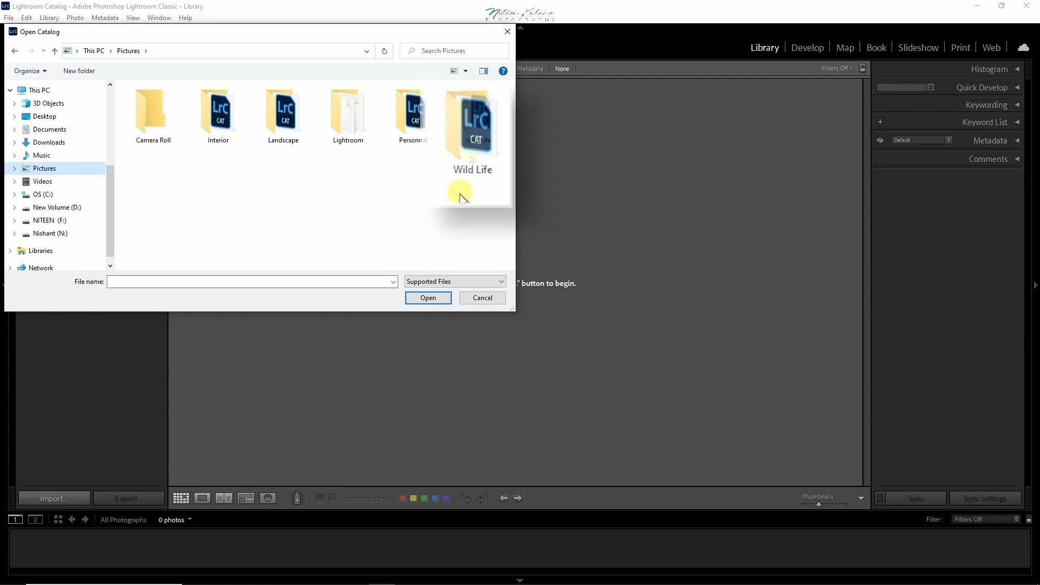
left_click(286, 122)
double_click(286, 122)
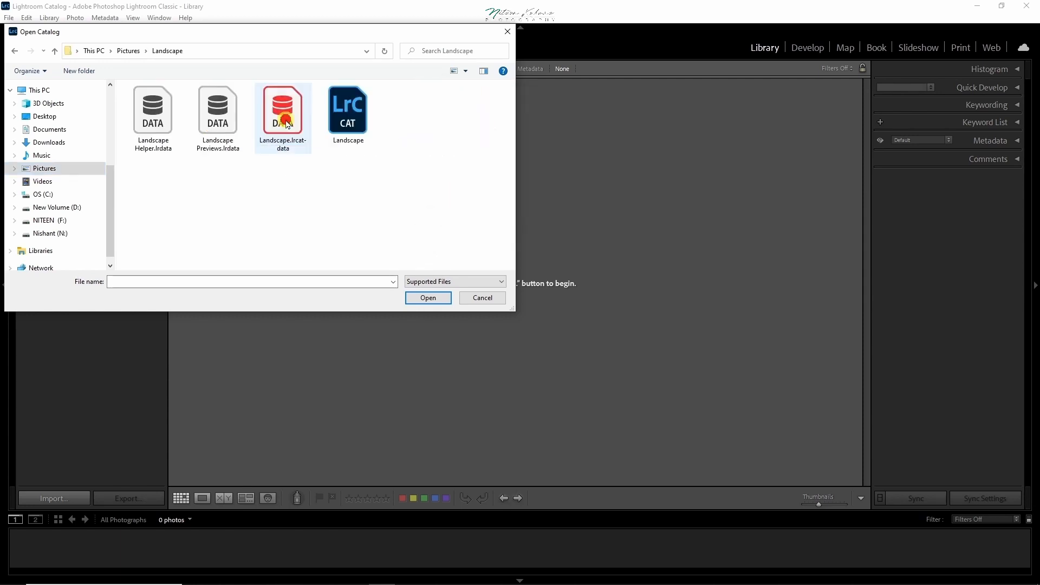
double_click(356, 120)
left_click(576, 316)
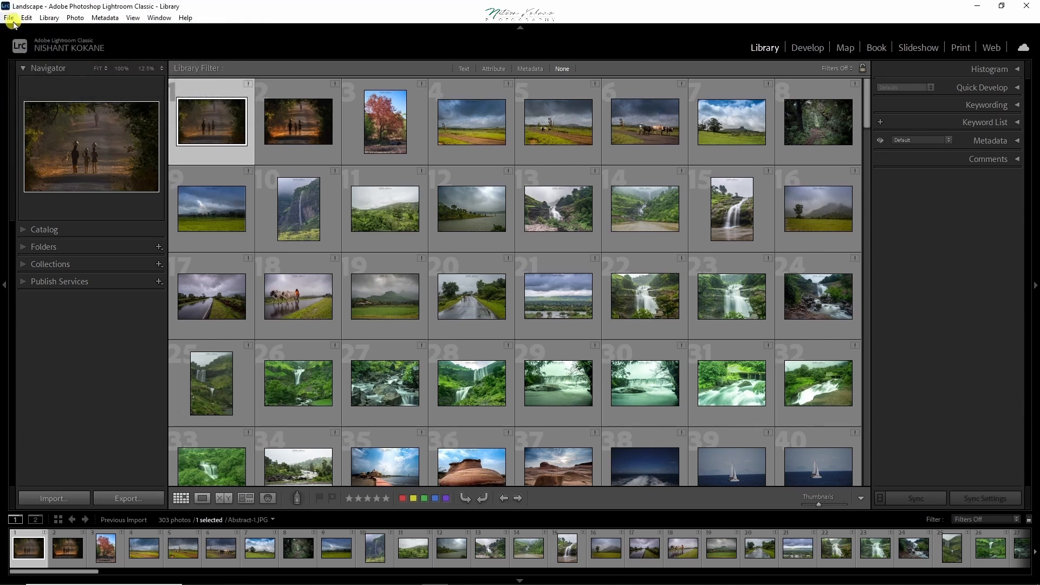
Step: Create a new catalog named TRAIL CATALOG in the Pictures library, skipping the backup of the Landscape catalog this time
left_click(9, 18)
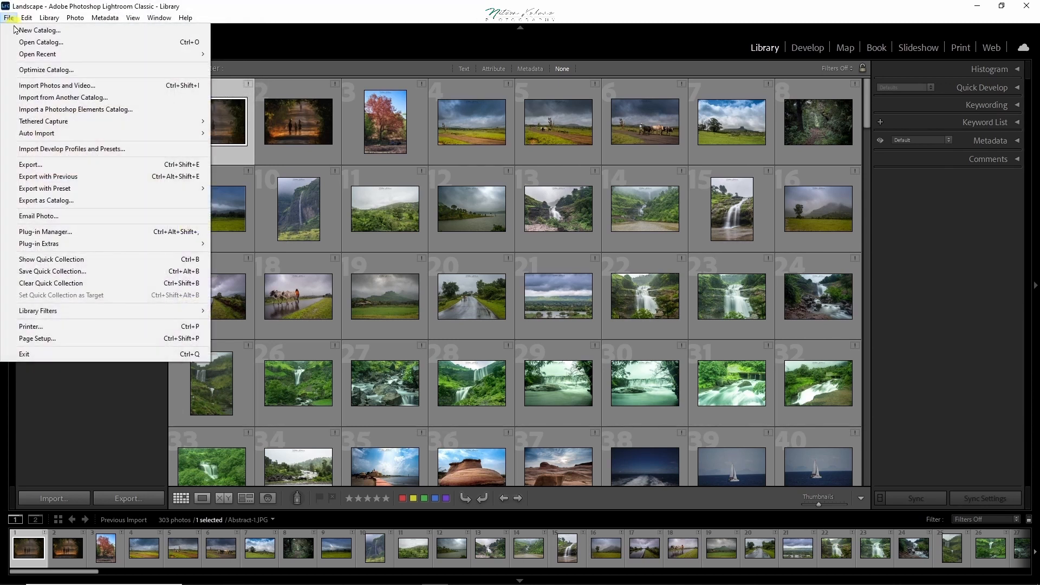
left_click(36, 34)
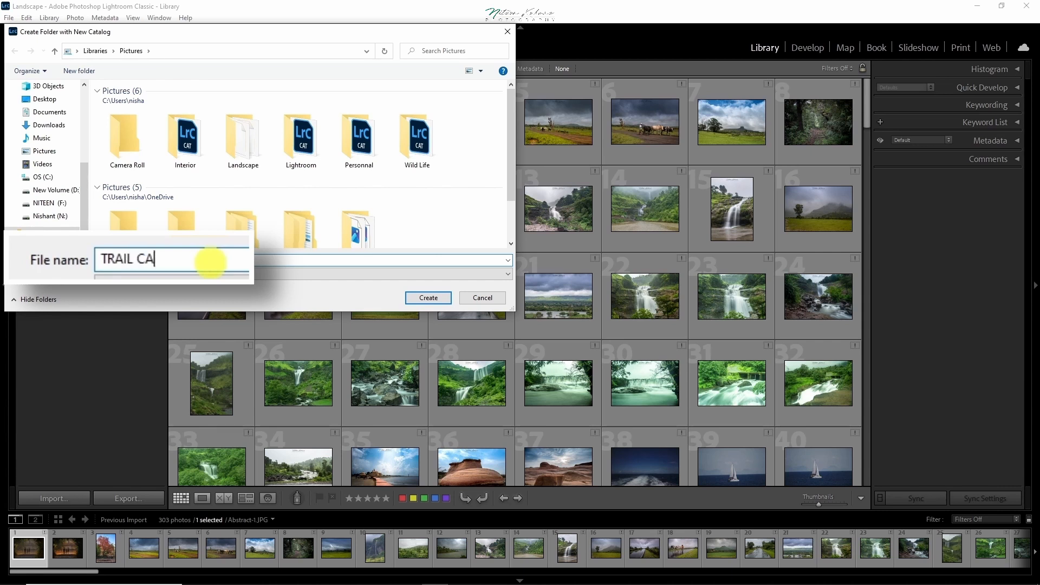
type("LOG")
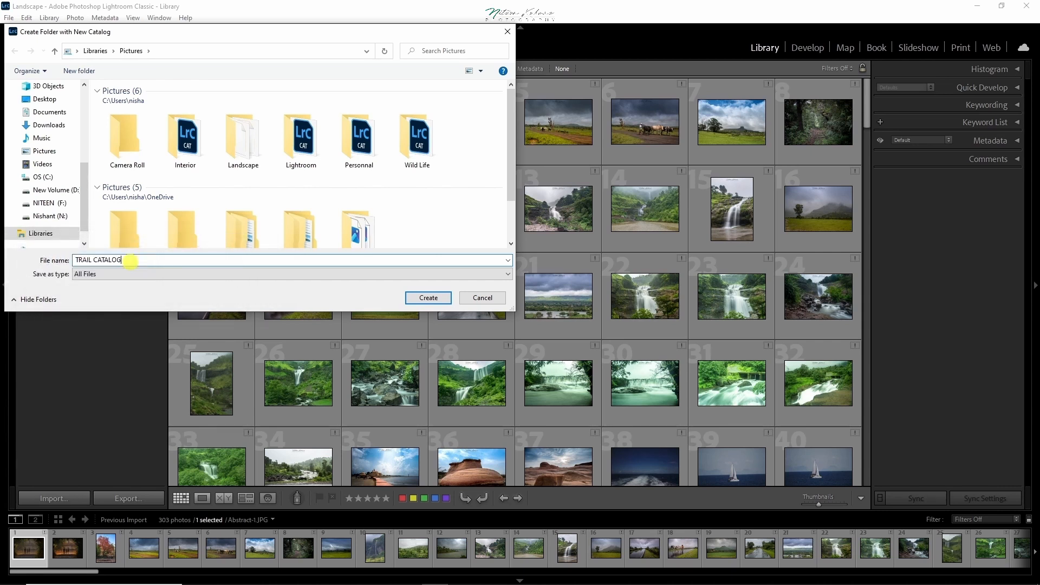
left_click(426, 298)
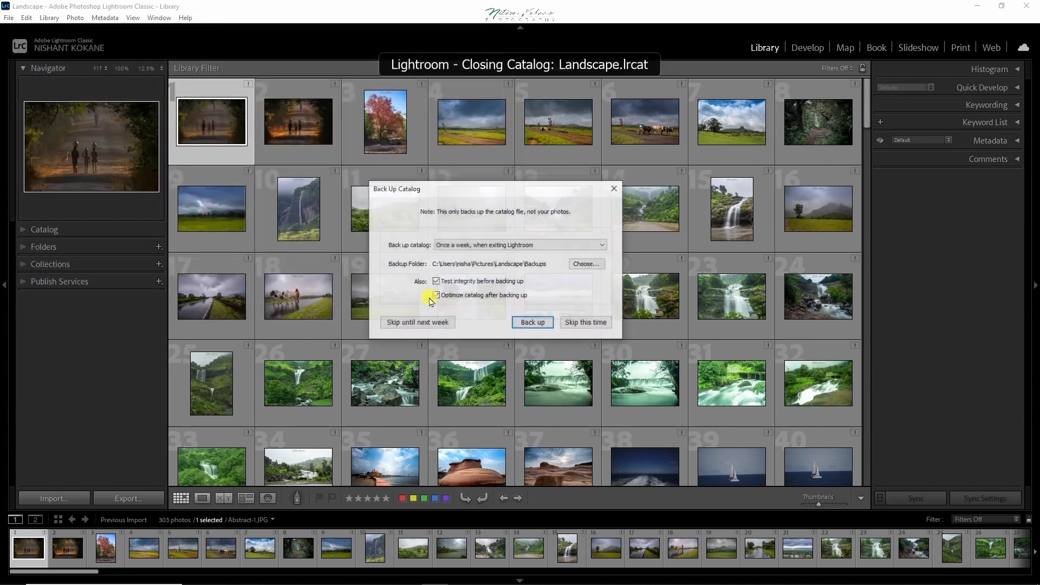
left_click(583, 323)
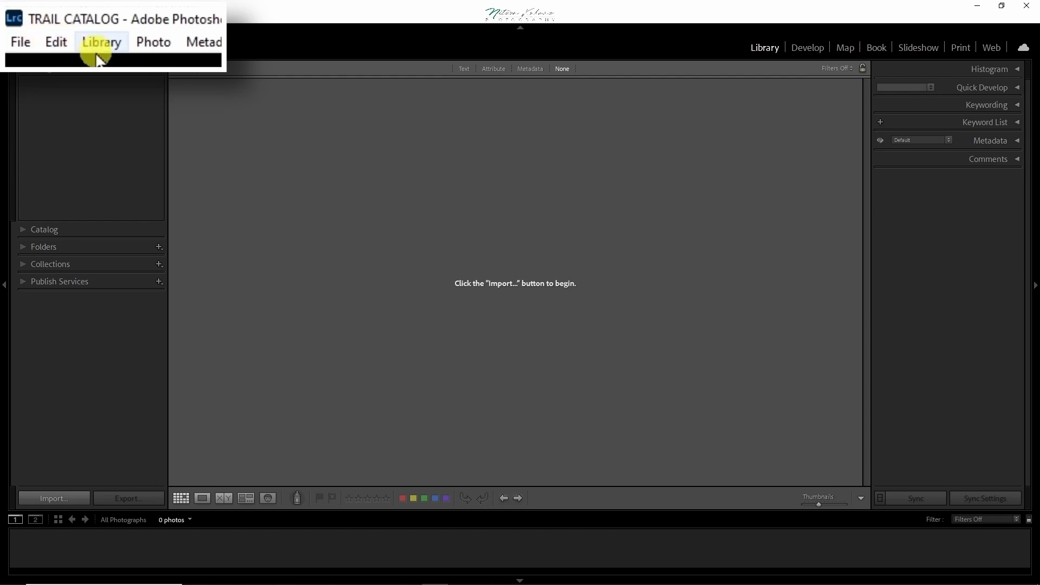
Step: Browse the existing catalogs in the Pictures library and look into the TRAIL CATALOG folder
left_click(8, 17)
left_click(41, 44)
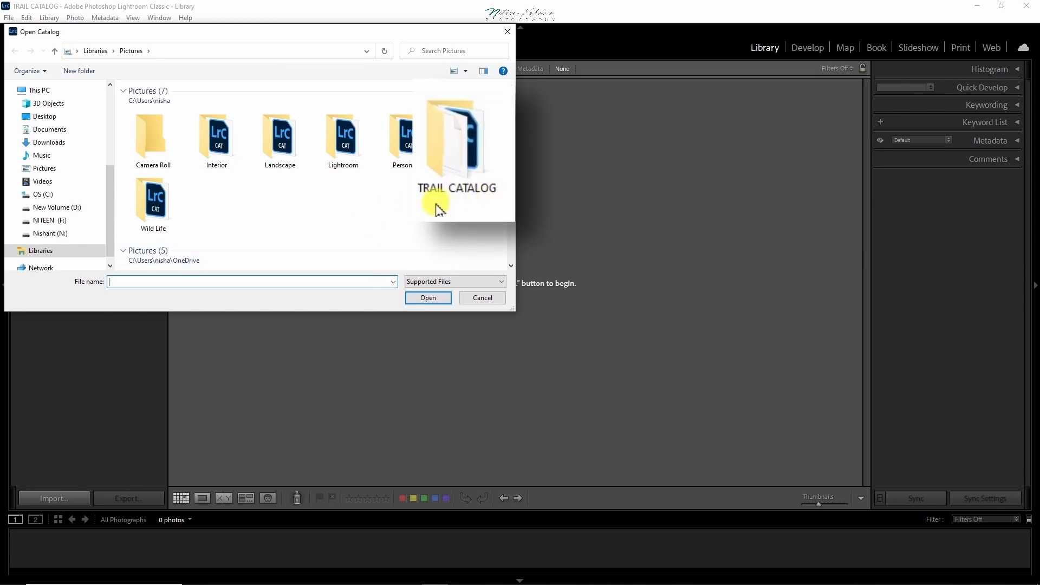
double_click(476, 163)
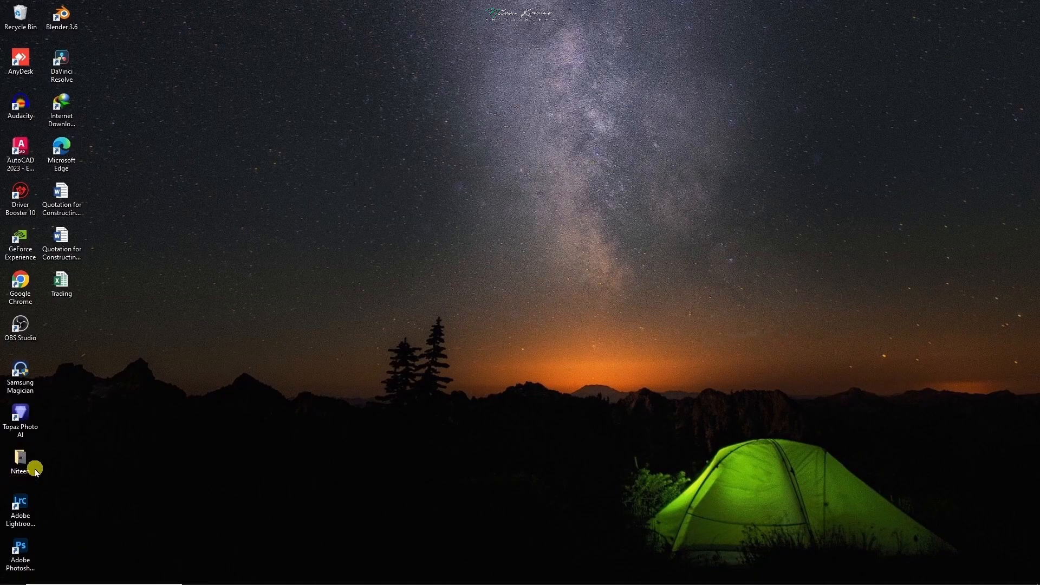
Step: Look at the raw photo NWK_1074 in its desktop folder, and put the folder window away
double_click(41, 470)
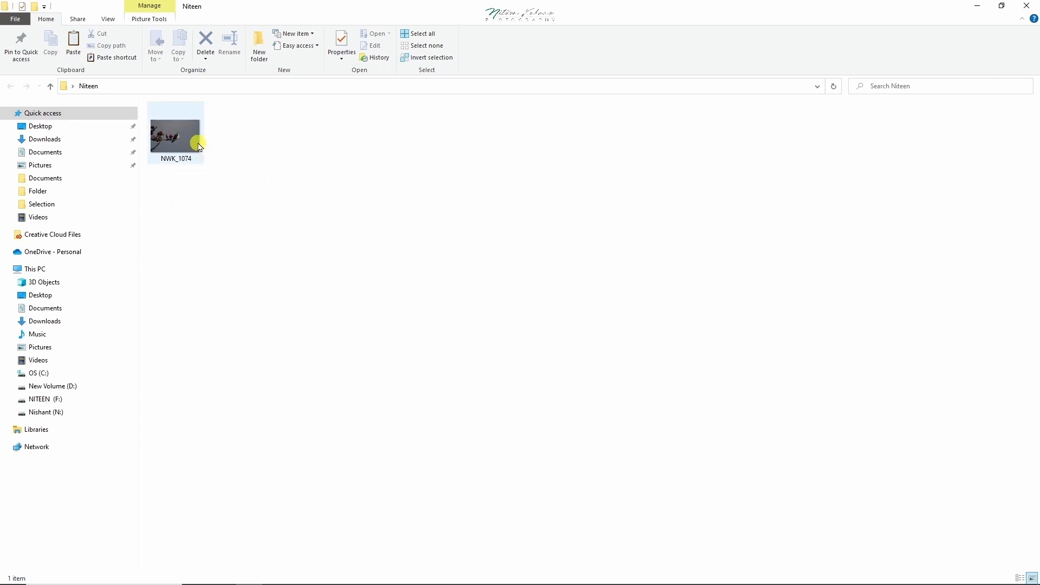
left_click(978, 6)
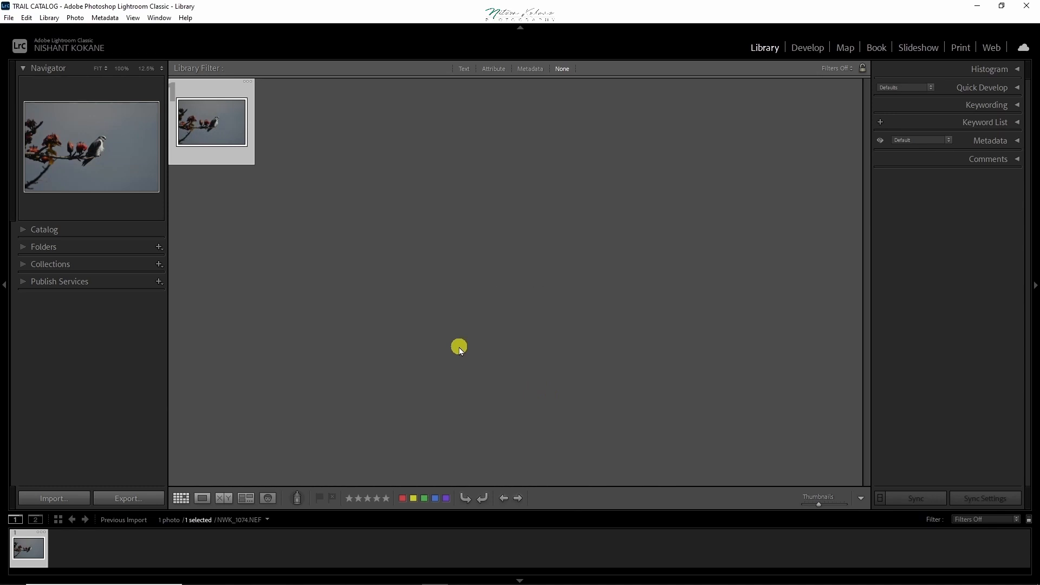
Step: Open the bird photo for developing and crop it closely around the bird and red flowers, keeping the original aspect ratio
double_click(210, 134)
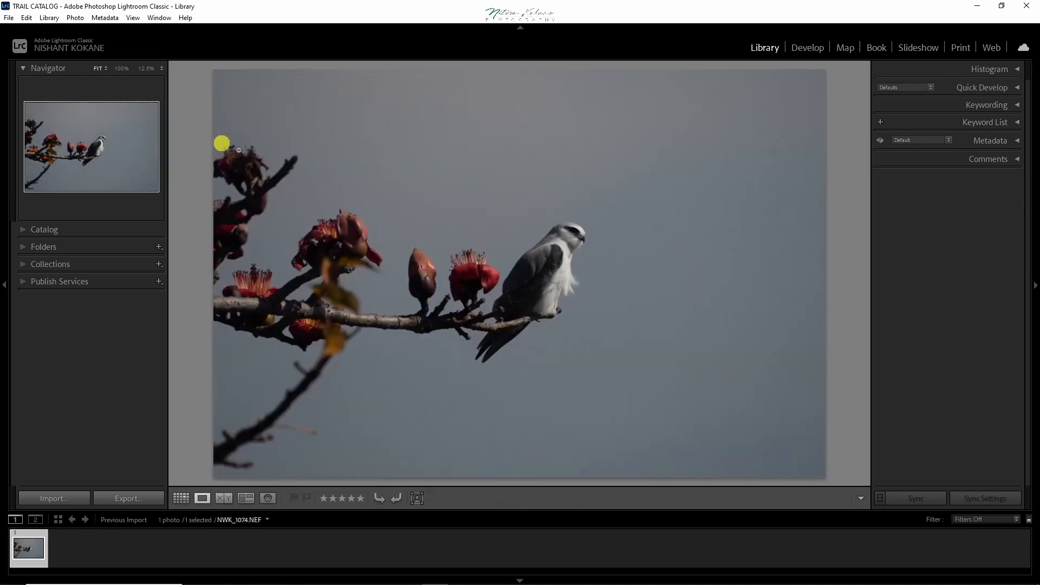
left_click(808, 48)
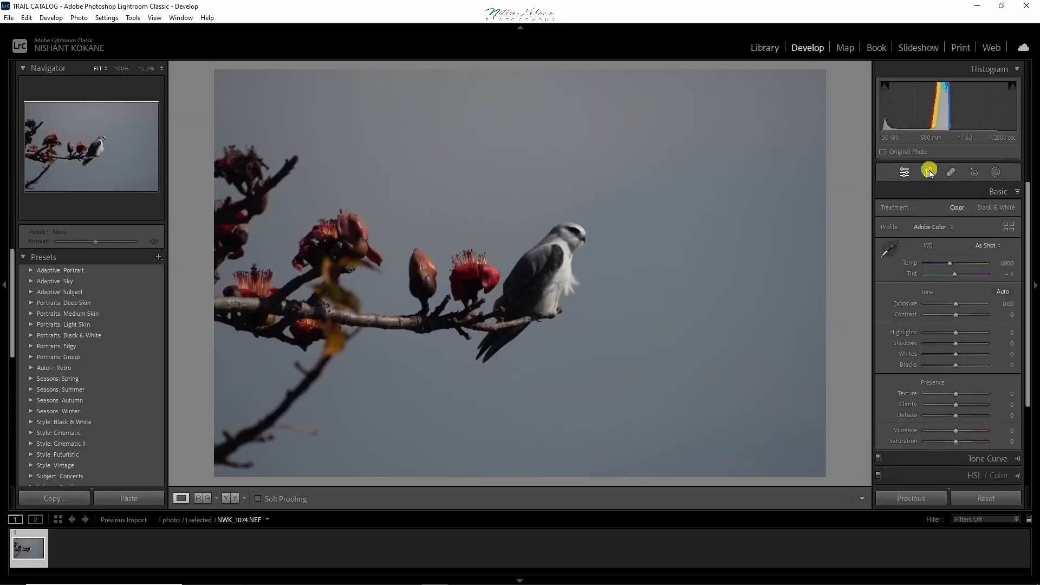
left_click(929, 172)
left_click_drag(215, 71, 343, 157)
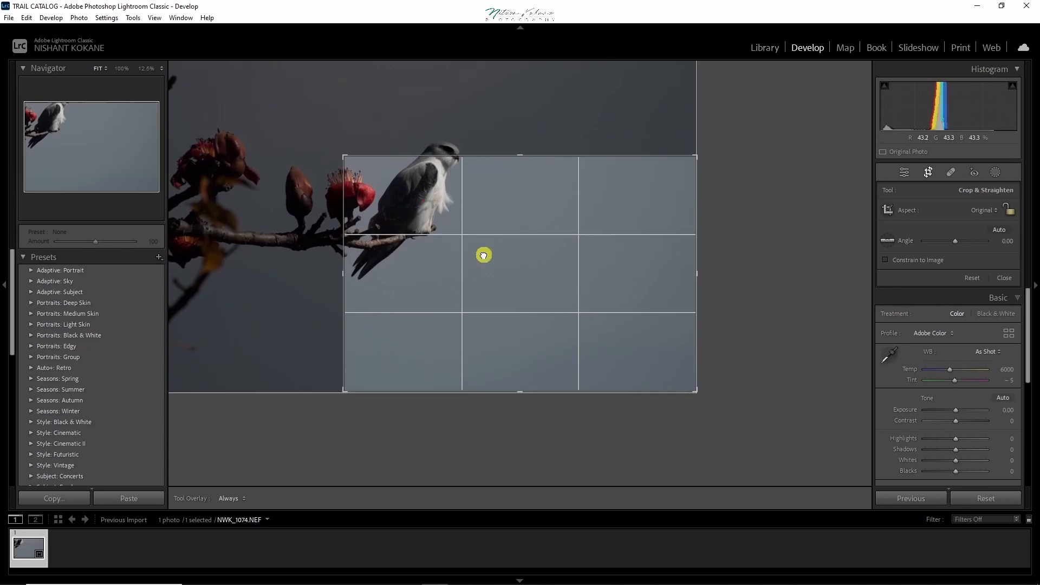
left_click_drag(478, 247, 485, 272)
left_click_drag(697, 156, 668, 175)
left_click_drag(512, 248, 501, 259)
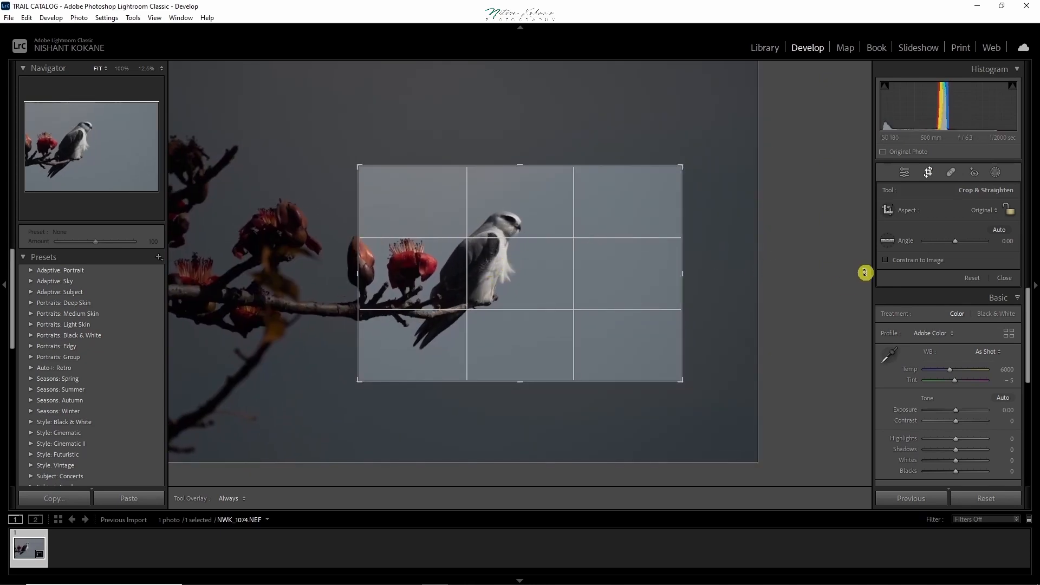
left_click(930, 173)
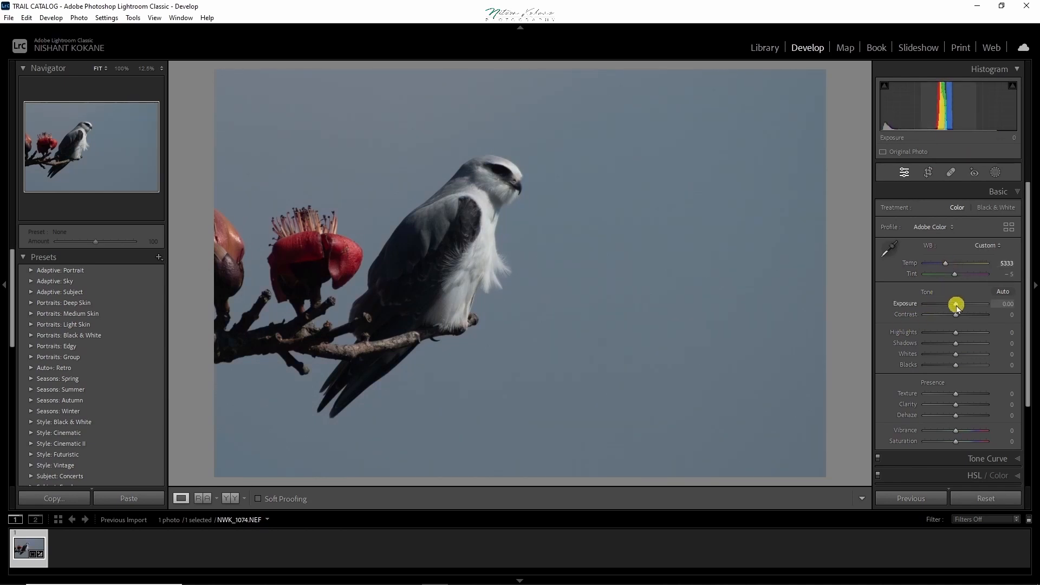
Step: Set the photo's exposure to +0.70, contrast to +32 and highlights to -32
mouse_move(957, 306)
left_mouse_down()
mouse_move(966, 306)
mouse_move(959, 314)
left_mouse_up()
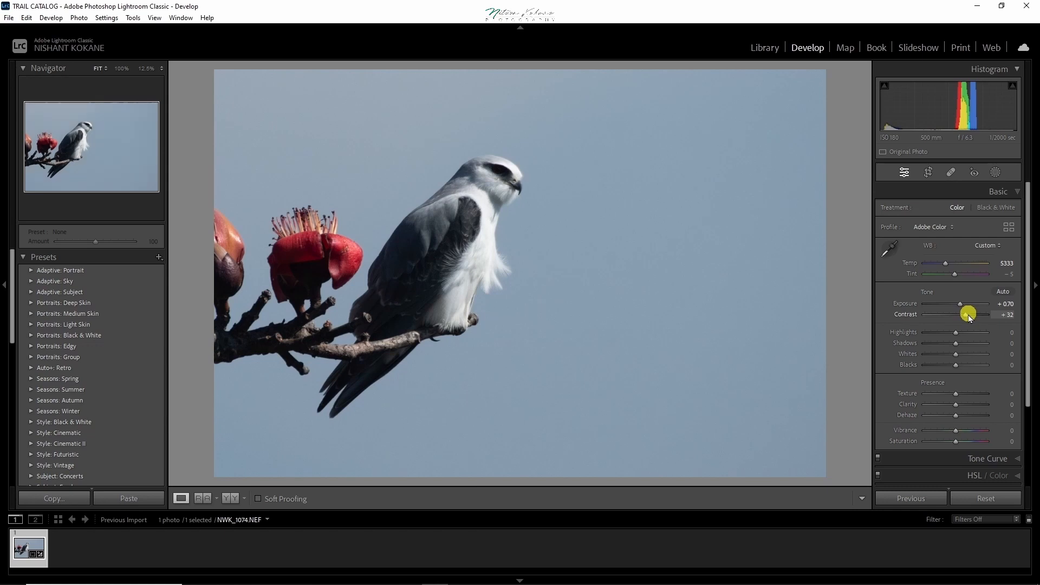
left_click_drag(954, 338, 951, 338)
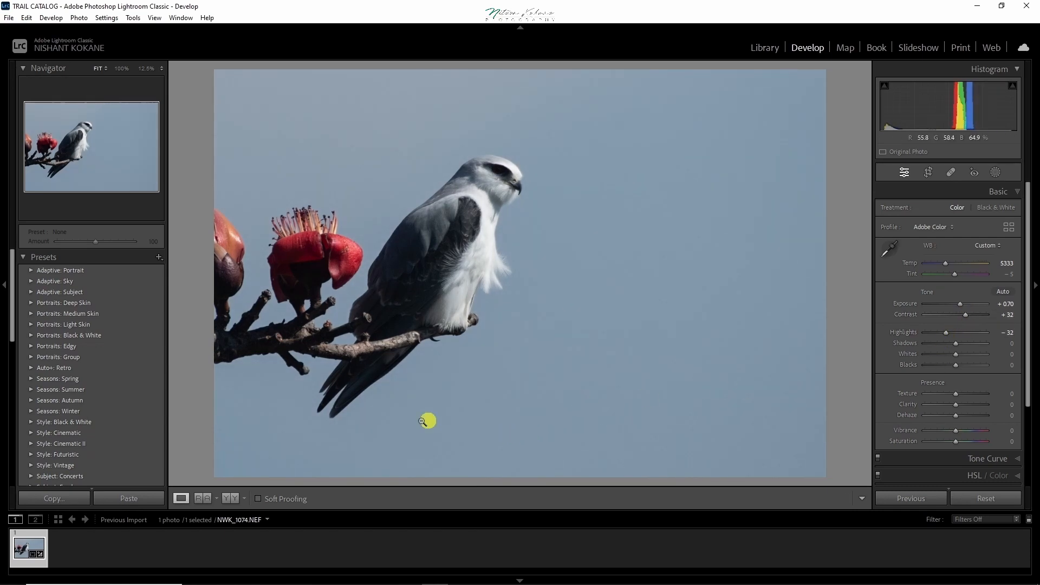
Step: Export the edited photo to the raw photo's desktop folder under the custom name Kite Edit
left_click(9, 17)
left_click(28, 167)
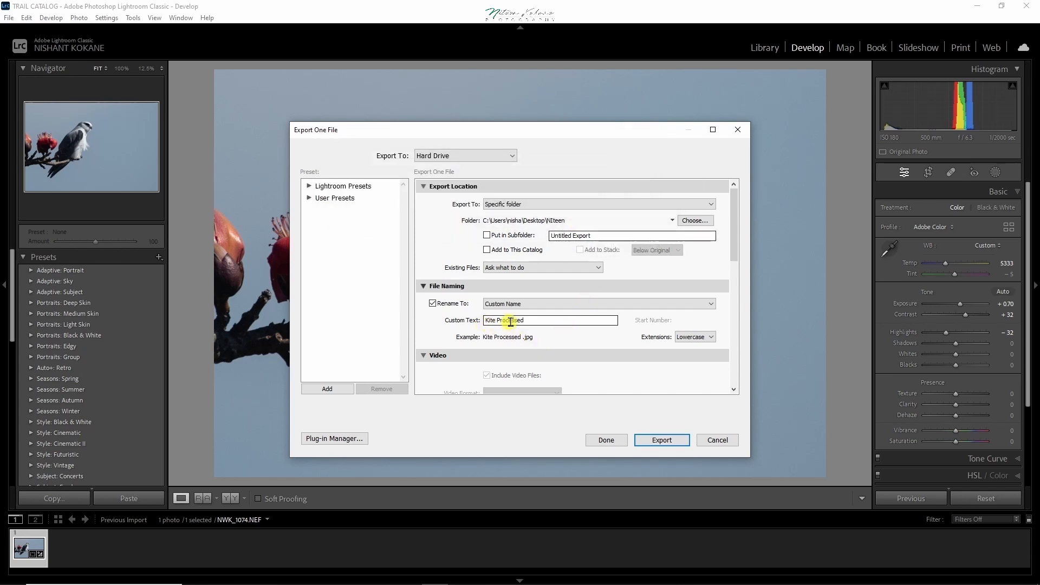
left_click(554, 322)
type("K")
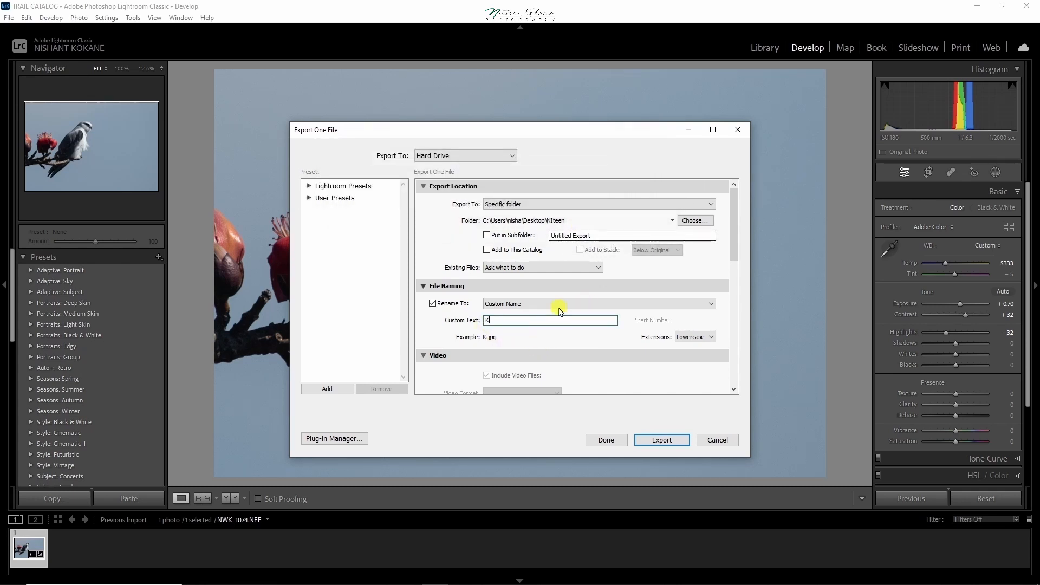
type("ite Edit")
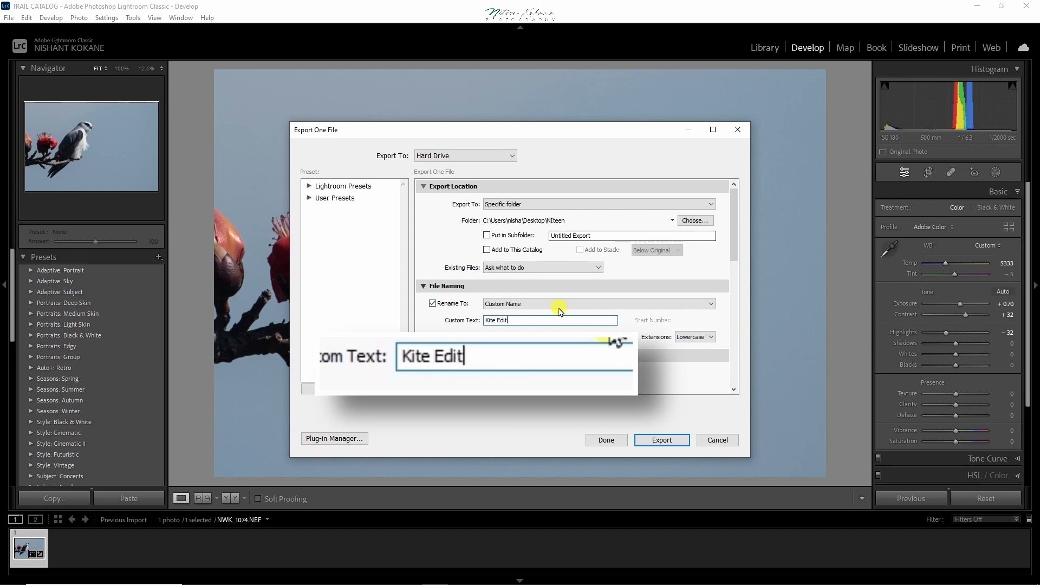
left_click(663, 440)
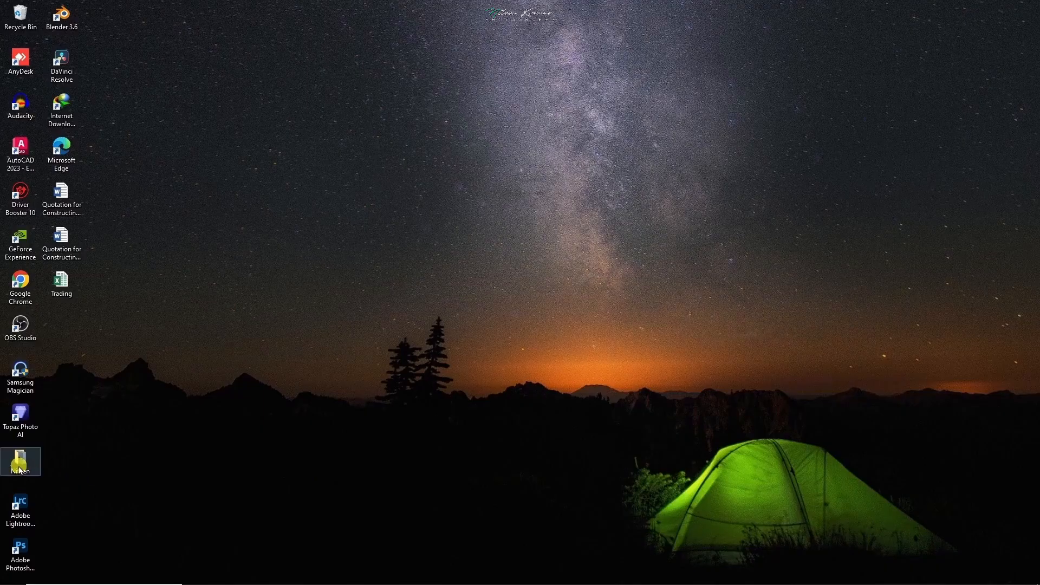
Step: Open the desktop folder with the exported photo and compare Kite Edit with the original NWK_1074 in the image viewer
double_click(20, 465)
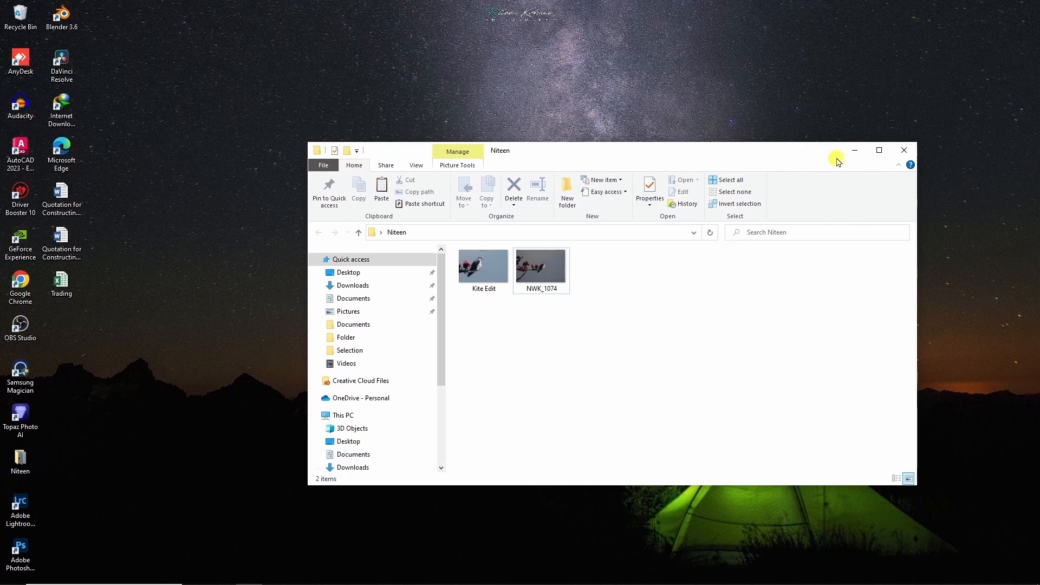
left_click(879, 151)
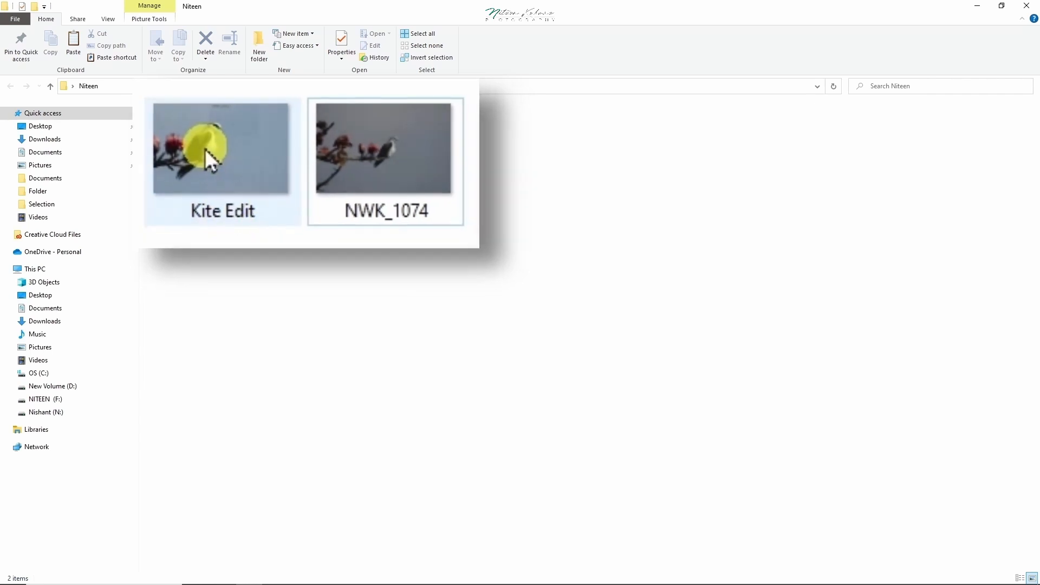
left_click(169, 120)
double_click(169, 121)
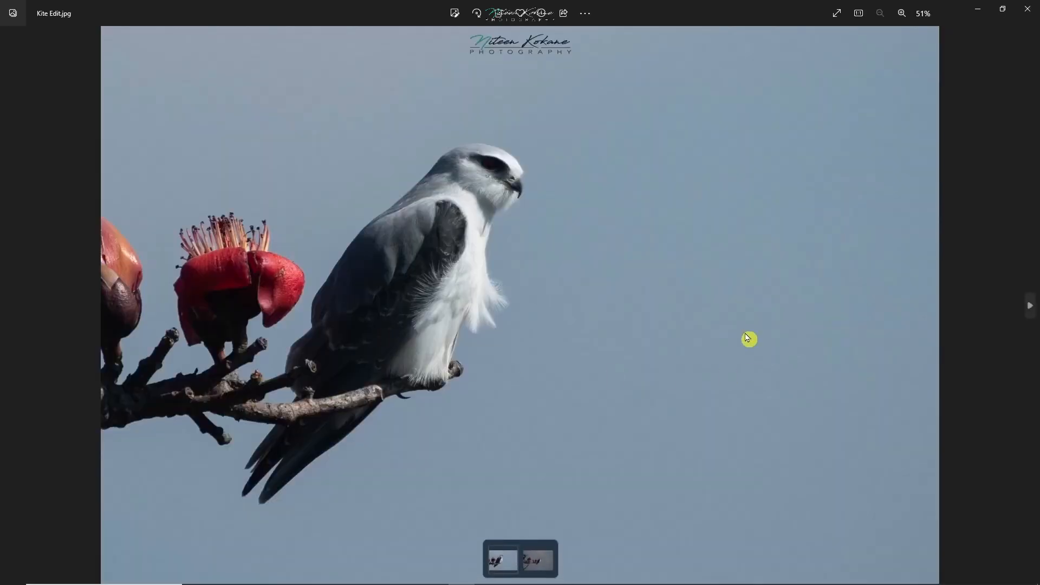
left_click(1032, 309)
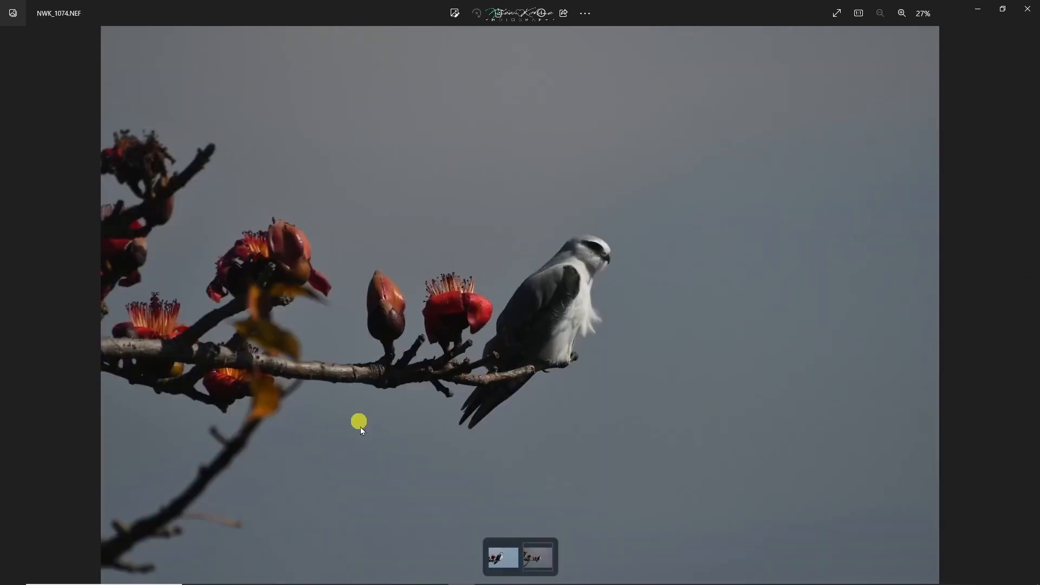
left_click(1033, 308)
left_click(1032, 308)
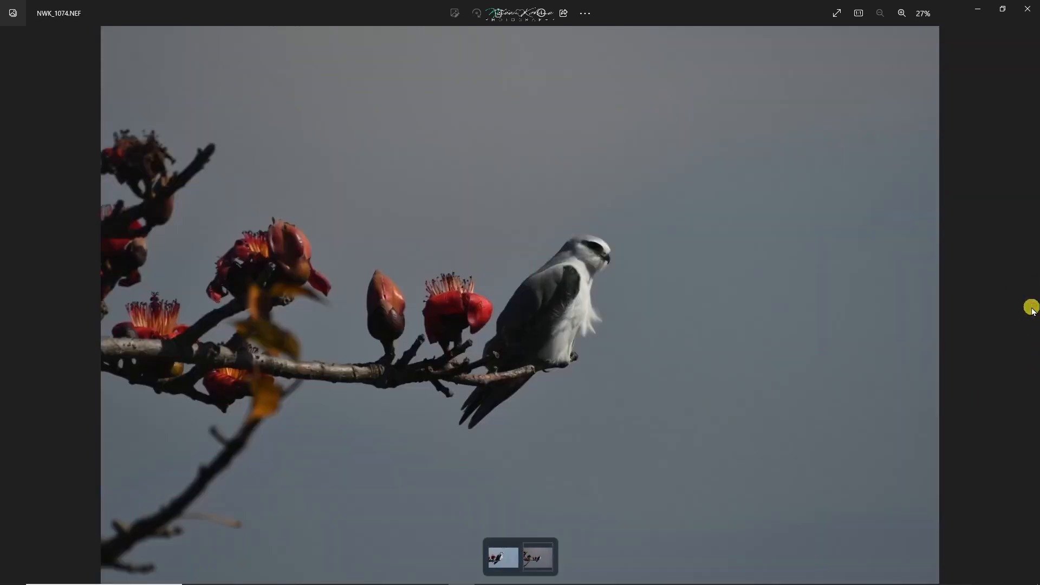